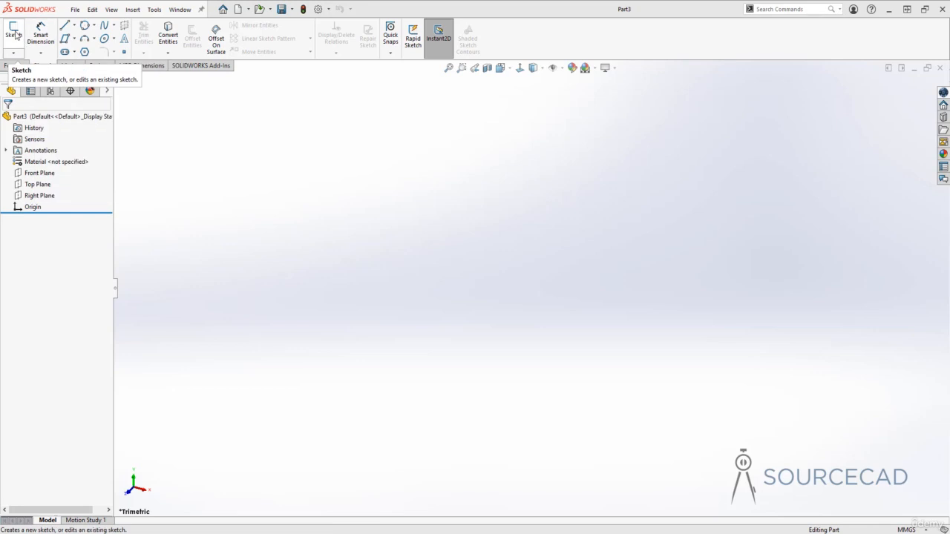
Step: Start a new sketch on the Front Plane
click(15, 32)
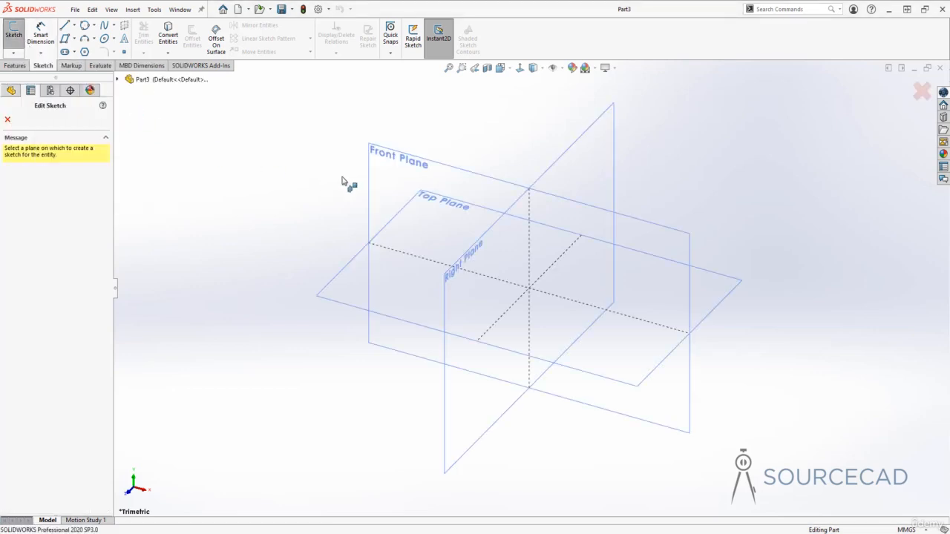
click(386, 157)
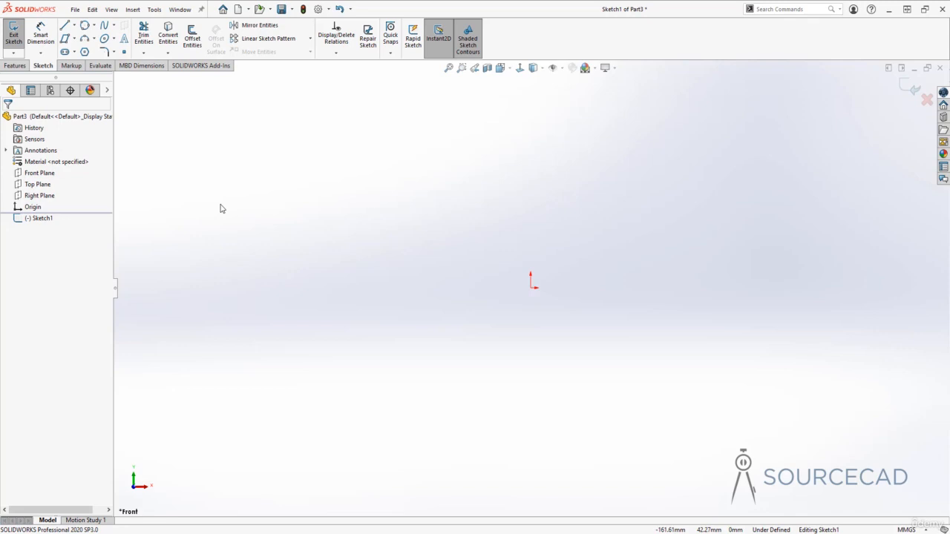
key(s)
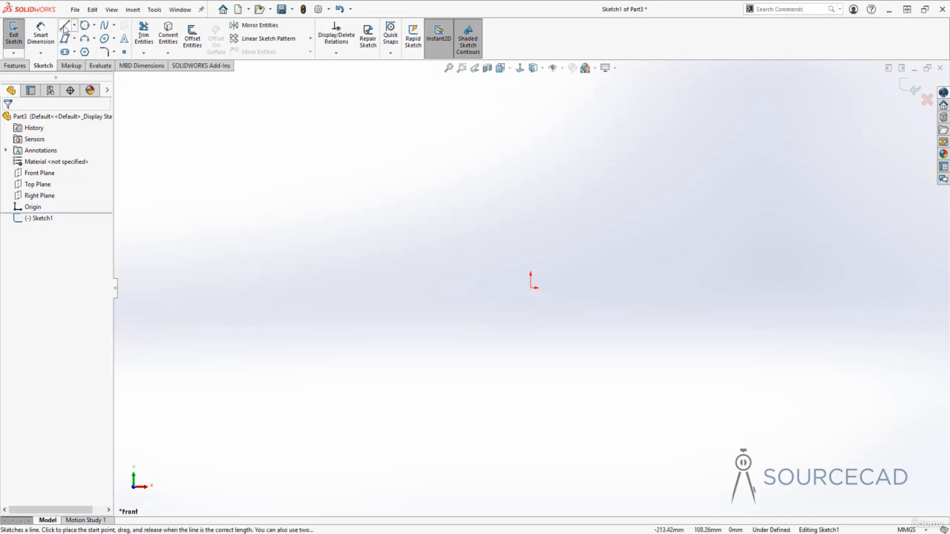
Step: Sketch an open chain of three connected lines curving around the right side of the origin with the Line tool
click(75, 27)
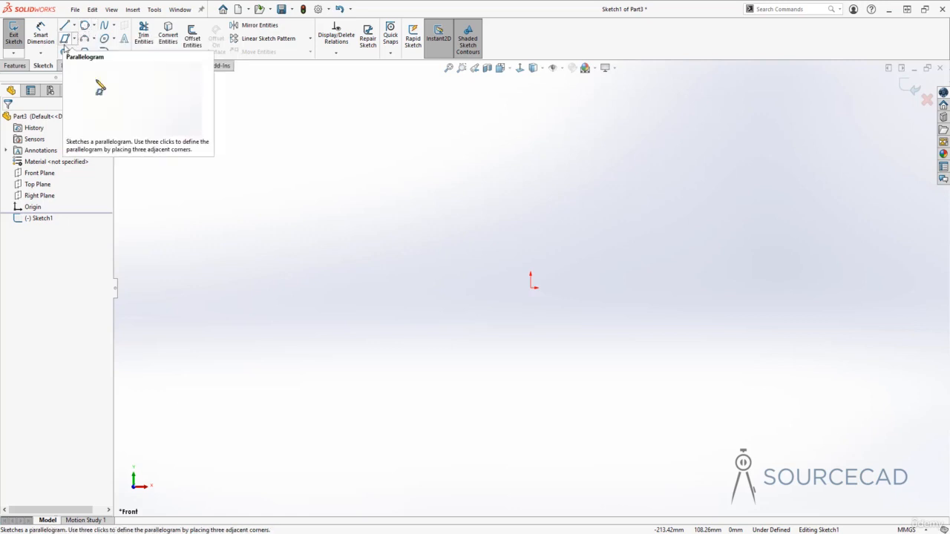
click(74, 24)
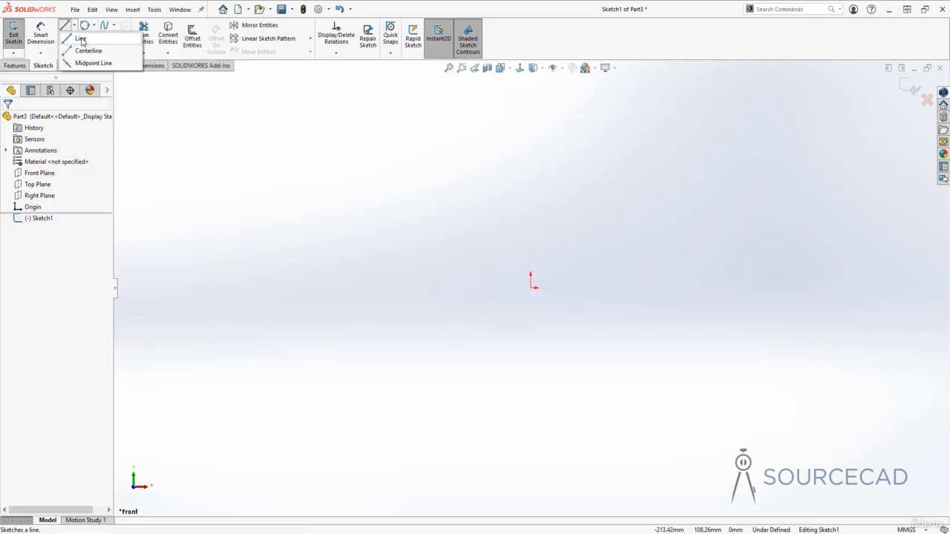
click(80, 38)
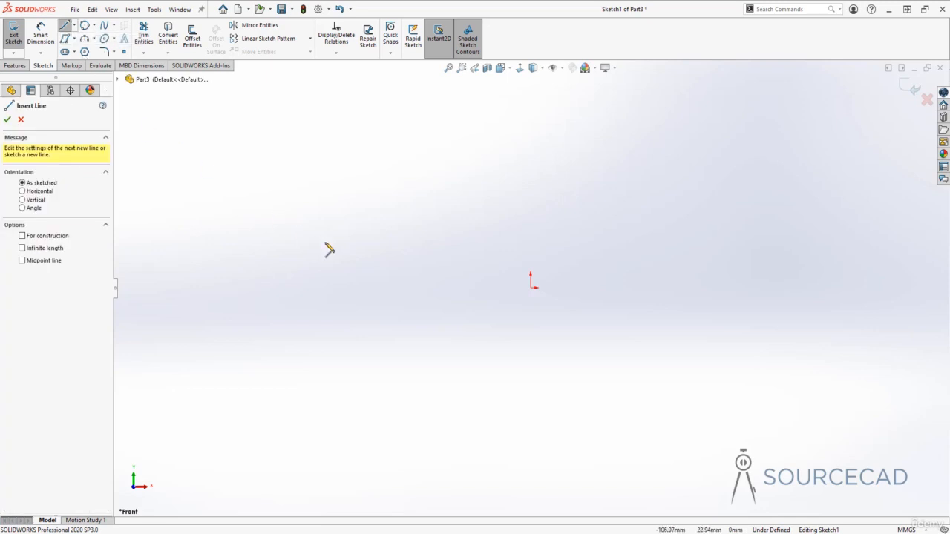
click(383, 203)
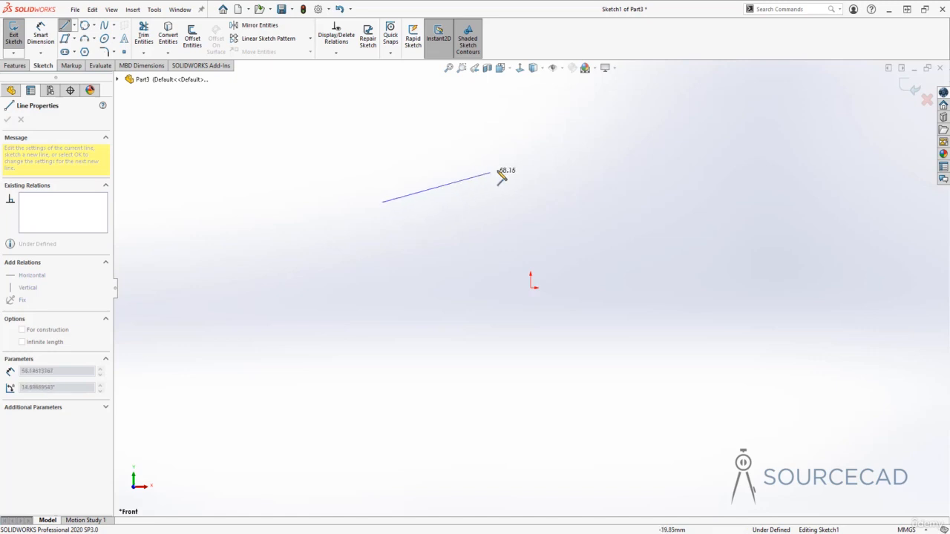
click(601, 165)
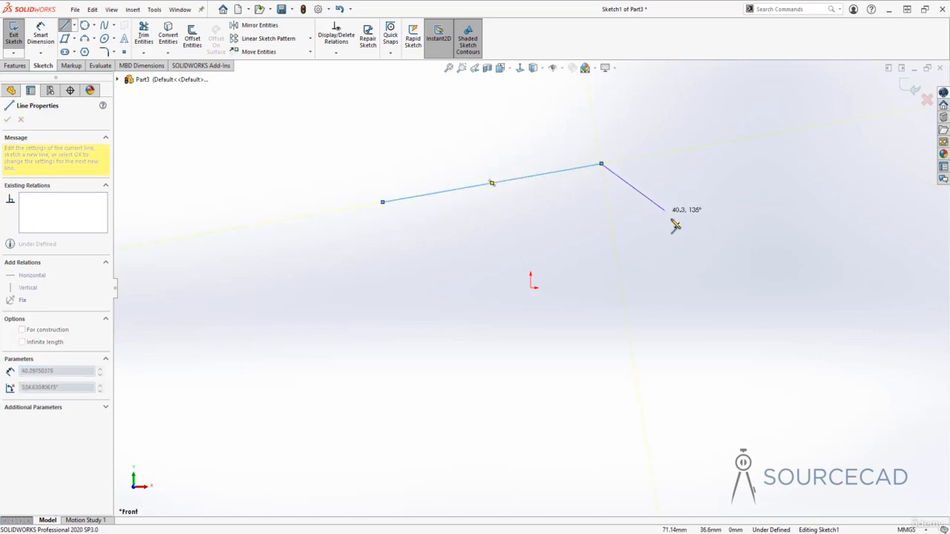
click(701, 253)
click(667, 380)
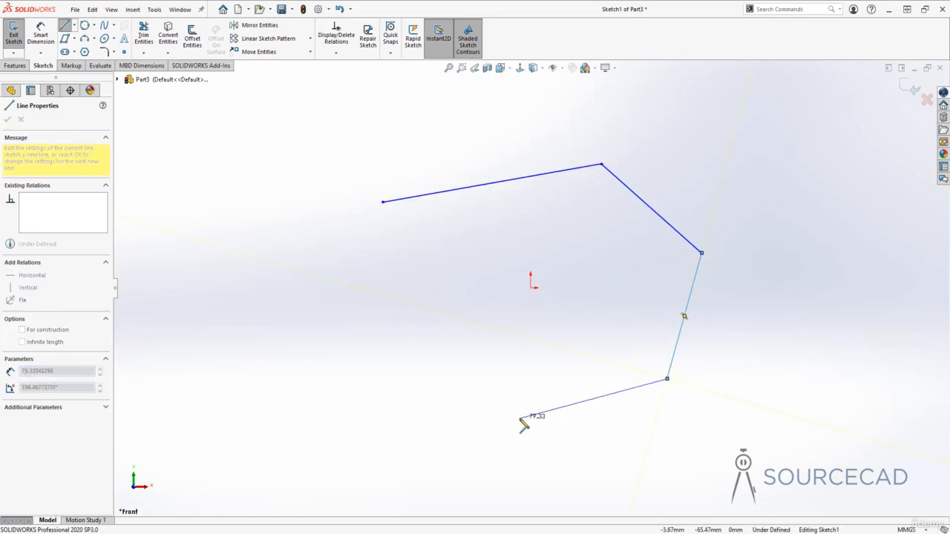
key(Escape)
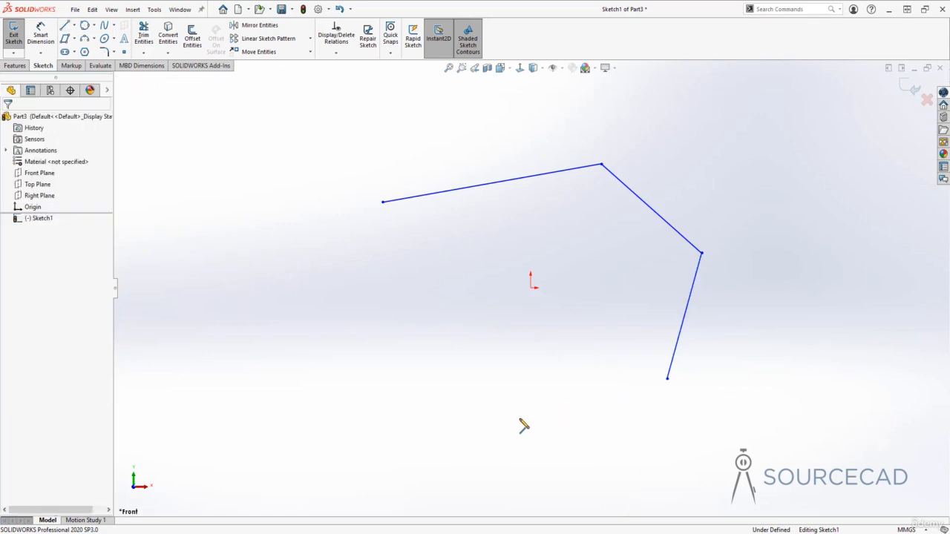
Step: Select all three connected sketch lines and delete them
mouse_move(330, 129)
mouse_down()
mouse_move(656, 330)
mouse_move(771, 437)
mouse_move(758, 423)
mouse_move(771, 447)
mouse_up()
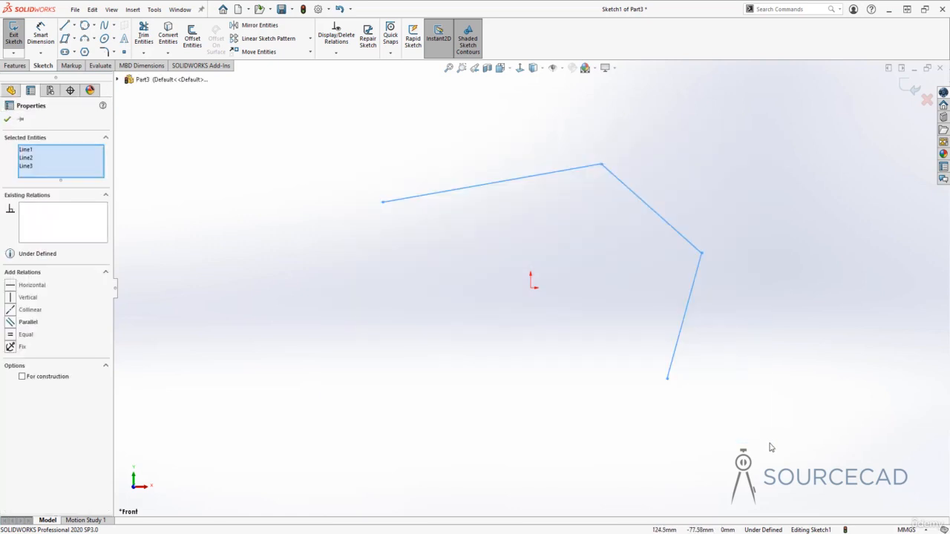
click(333, 119)
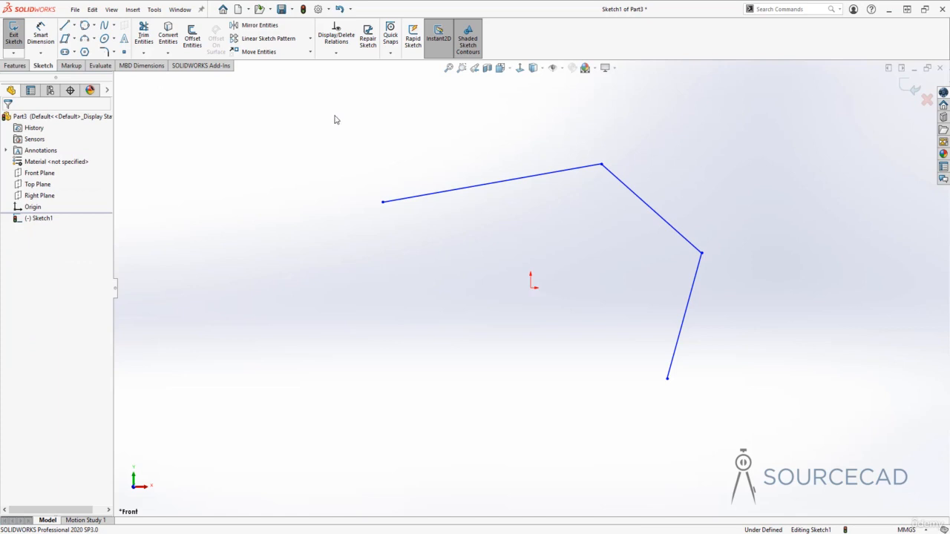
mouse_move(334, 115)
mouse_down()
mouse_move(569, 275)
mouse_move(753, 446)
mouse_up()
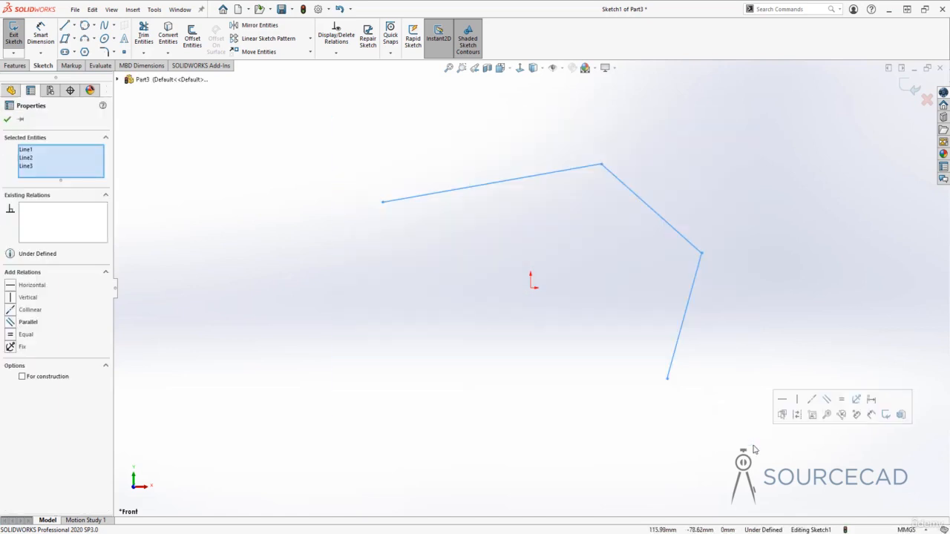
key(Delete)
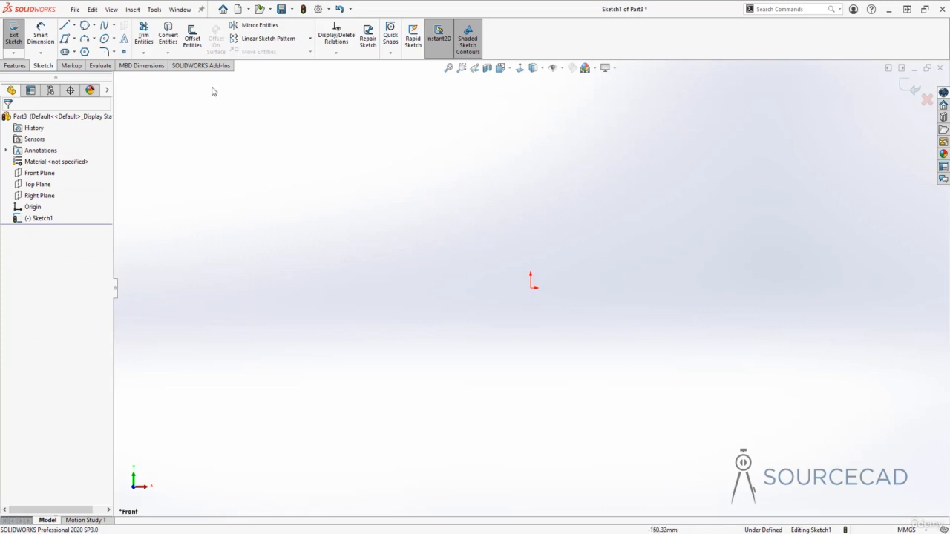
Step: Sketch a horizontal line from the origin toward the right with the Line tool
click(65, 25)
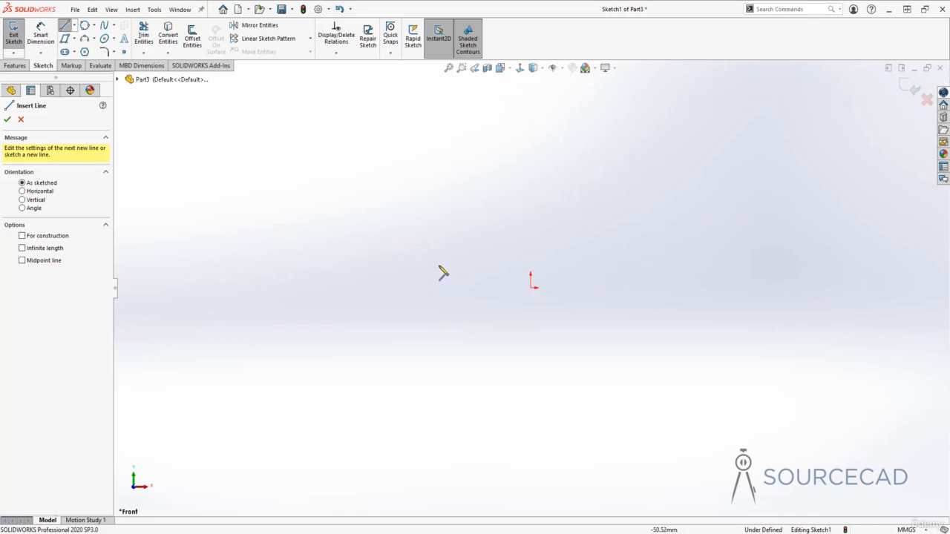
click(530, 288)
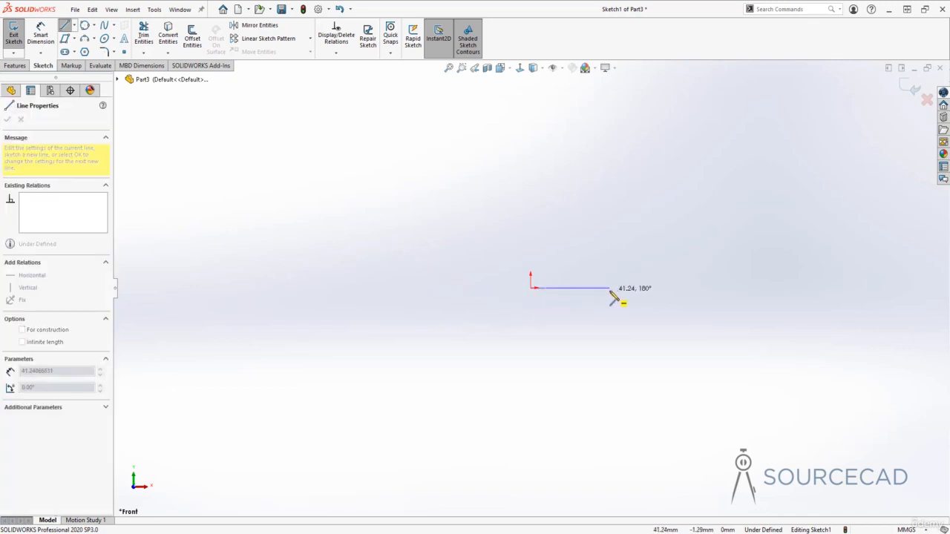
ctrl+middle_drag(610, 290, 478, 302)
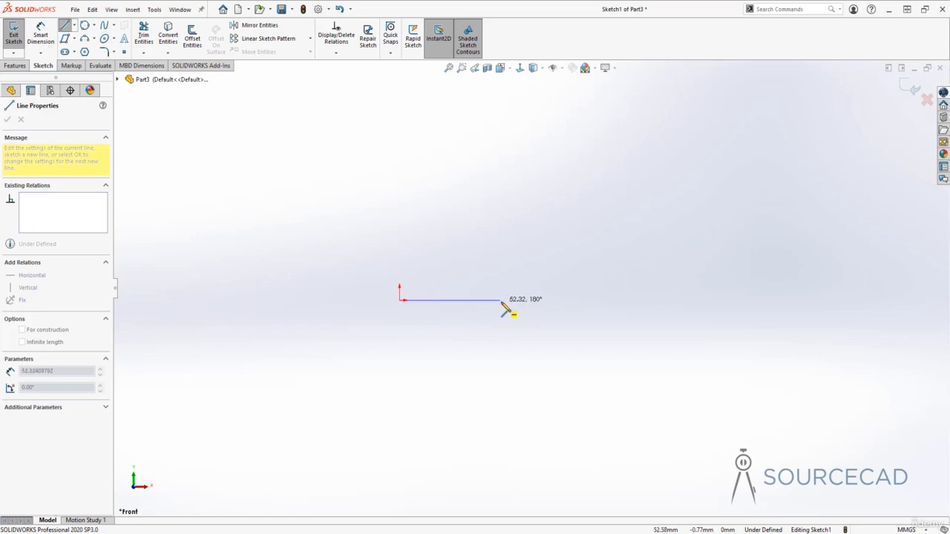
click(539, 302)
click(538, 300)
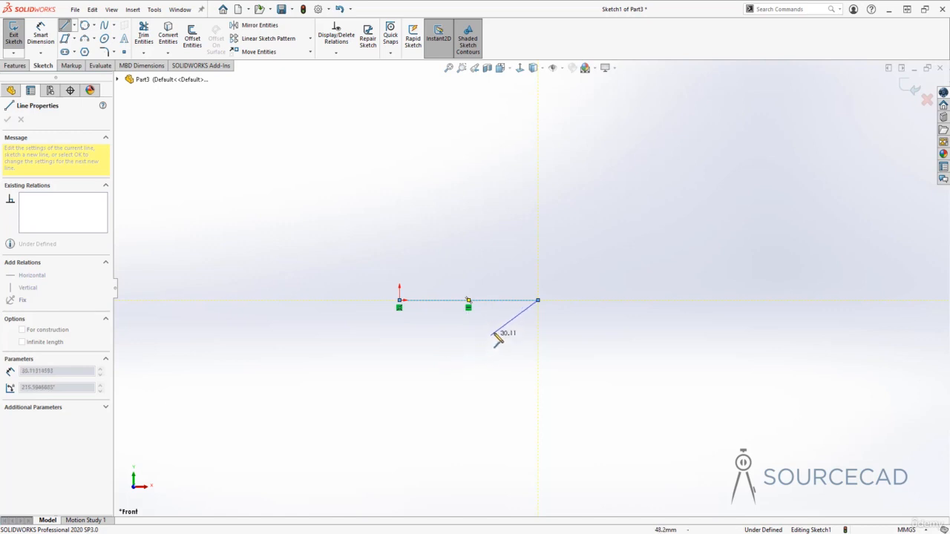
Step: Add three more connected lines from the horizontal line's free end back to the origin to close a four-sided profile
click(568, 221)
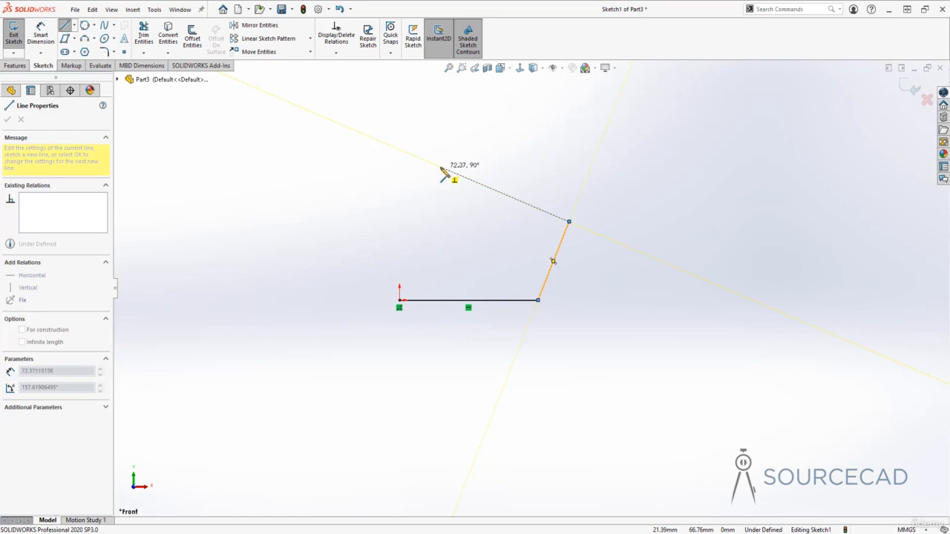
click(445, 173)
click(594, 164)
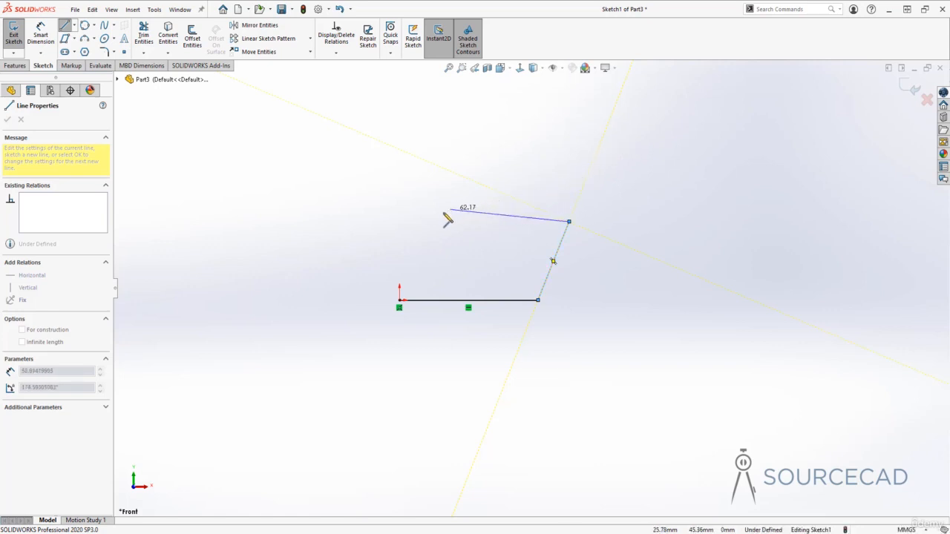
click(380, 222)
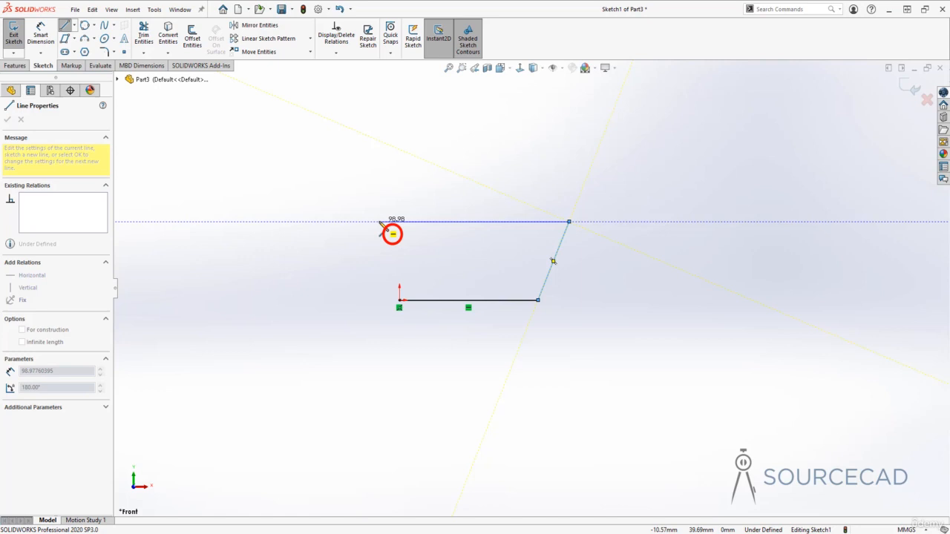
click(469, 301)
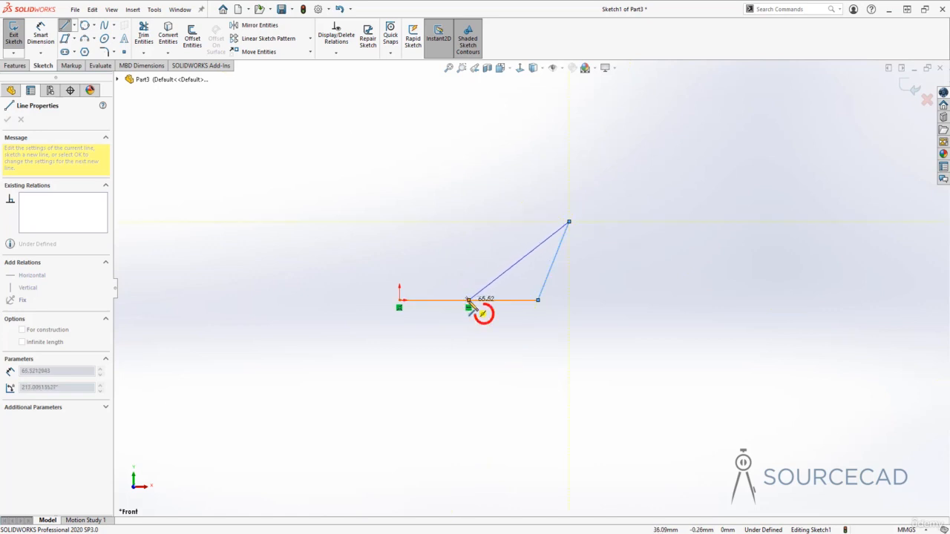
click(536, 300)
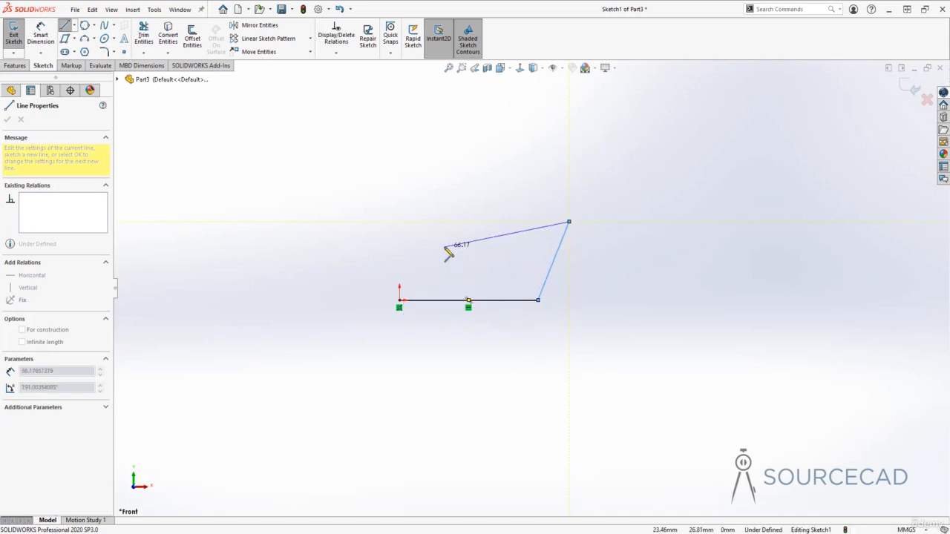
click(409, 186)
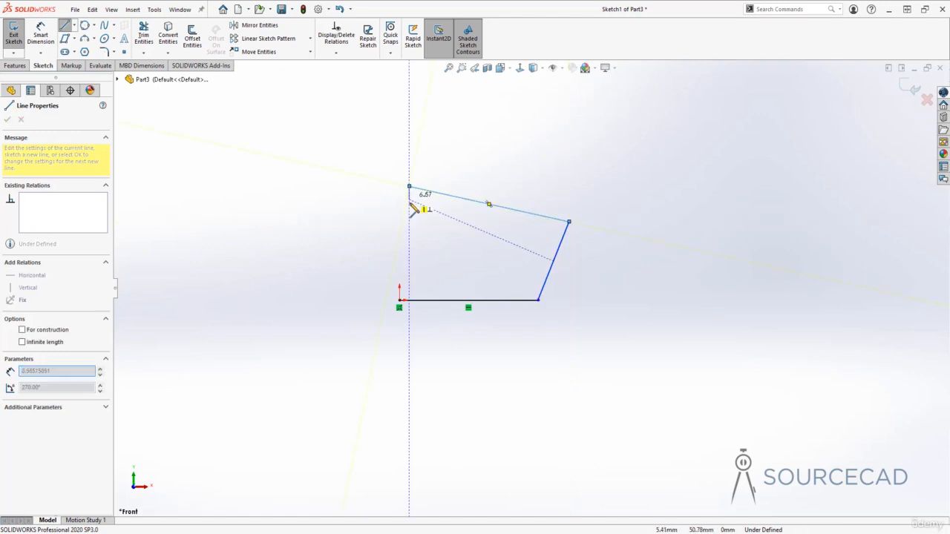
click(399, 301)
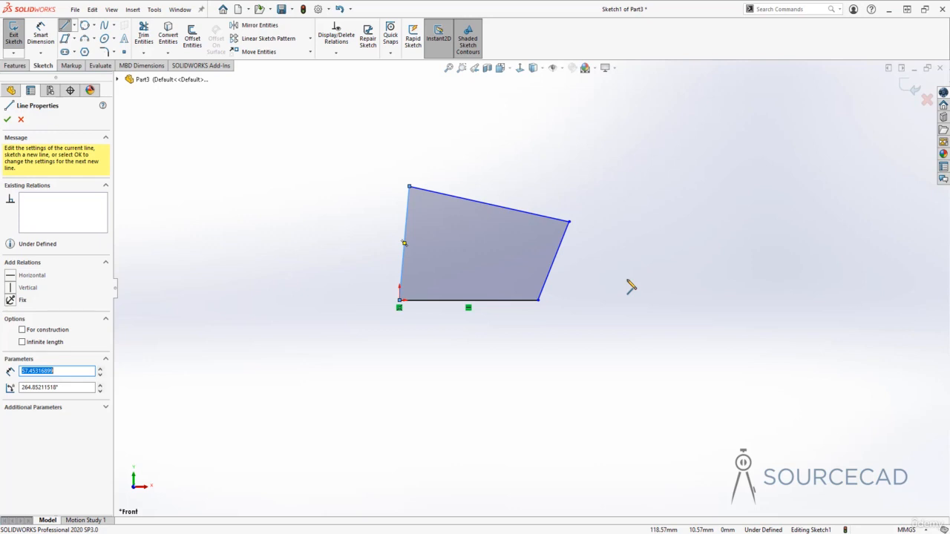
key(Escape)
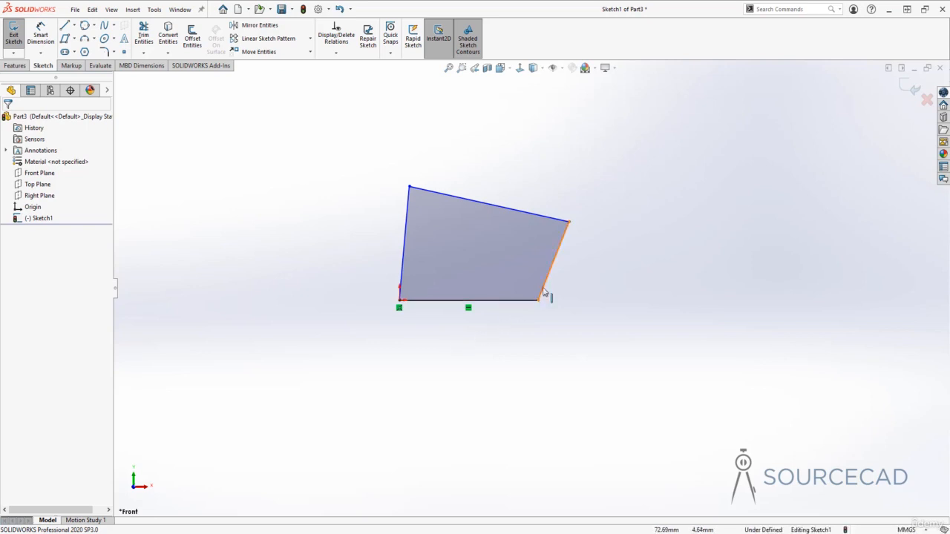
Step: Move the profile's upper-right corner level with the upper-left corner at about X 100.5 mm, and shift the slanted right edge outward
click(570, 222)
drag(570, 221, 592, 189)
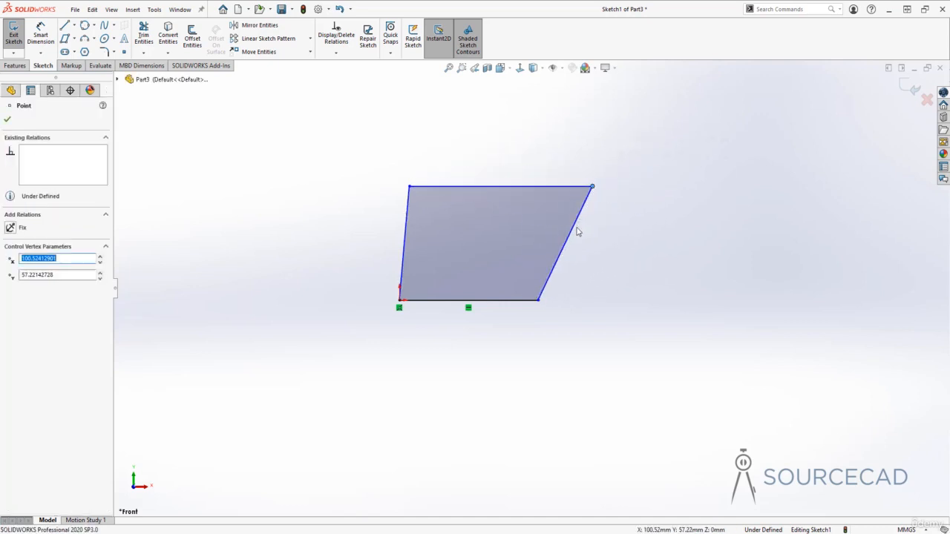
drag(579, 233, 618, 239)
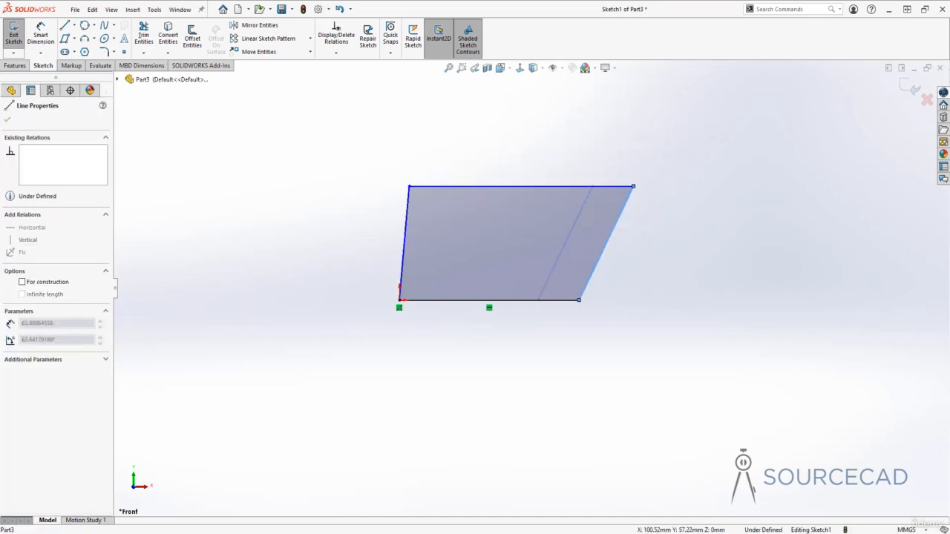
Step: Raise the profile's top edge to a length of about 120 mm and move the lower-right corner inward to about X 70.6 mm
click(498, 188)
drag(498, 188, 484, 170)
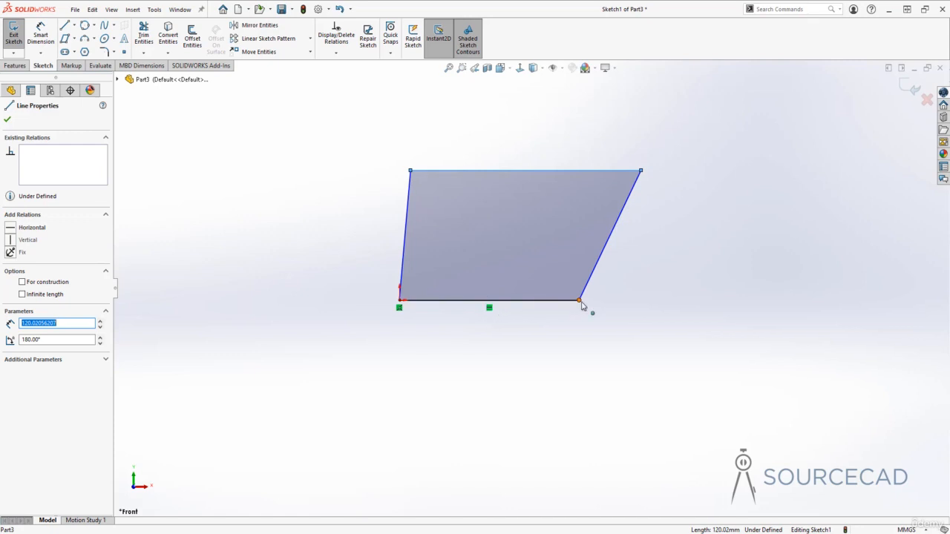
drag(579, 301, 534, 236)
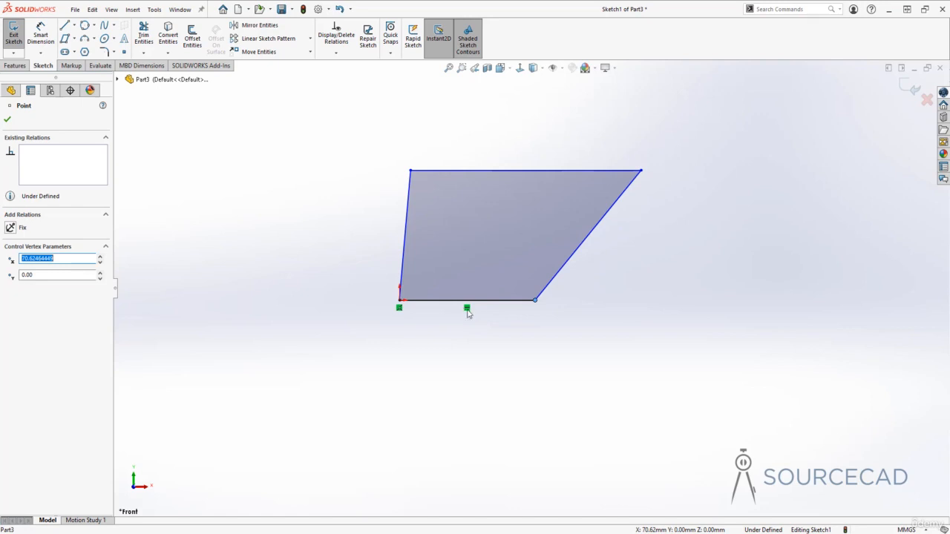
click(539, 347)
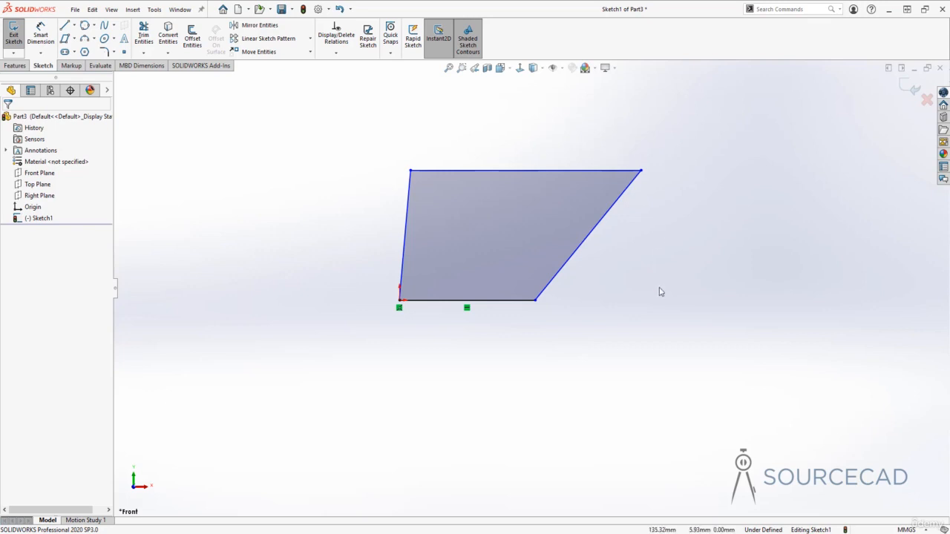
Step: Add a Vertical relation to the profile's slanted right edge
click(625, 200)
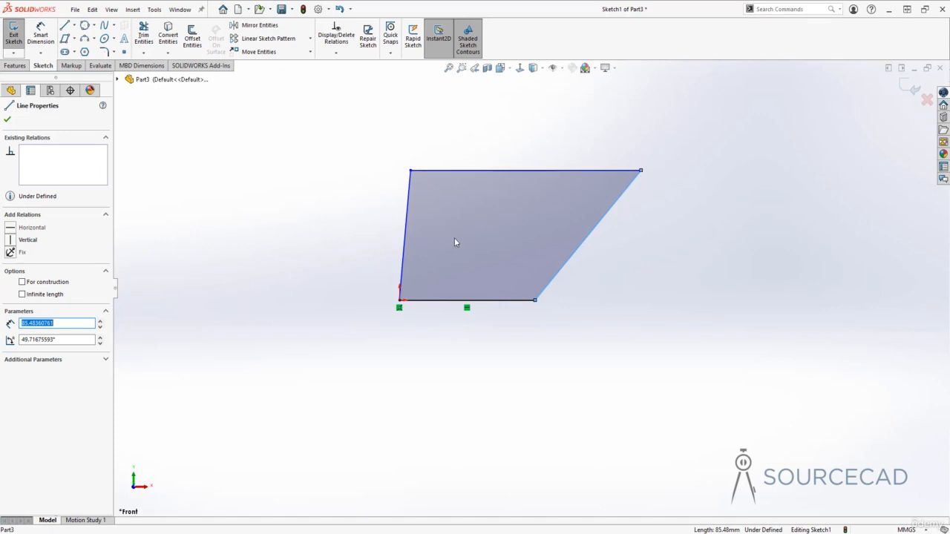
click(10, 240)
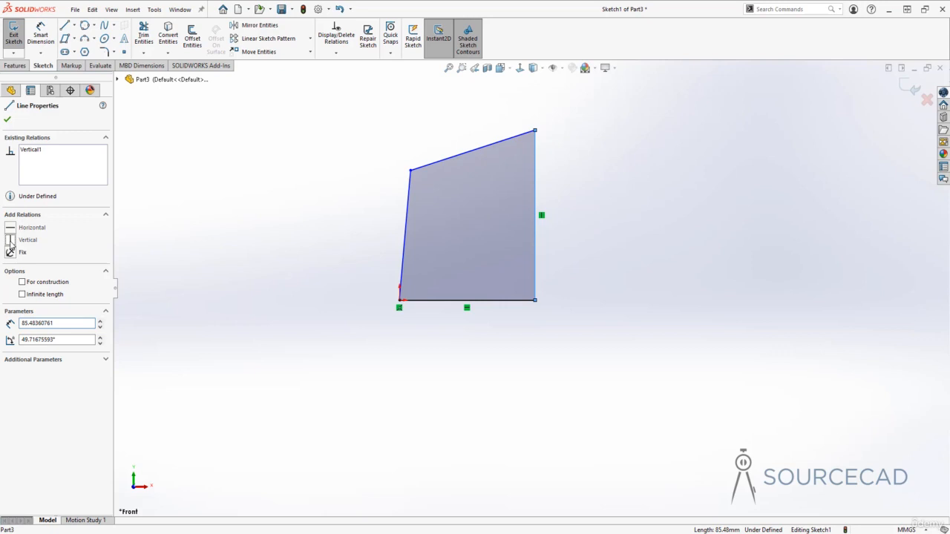
click(444, 418)
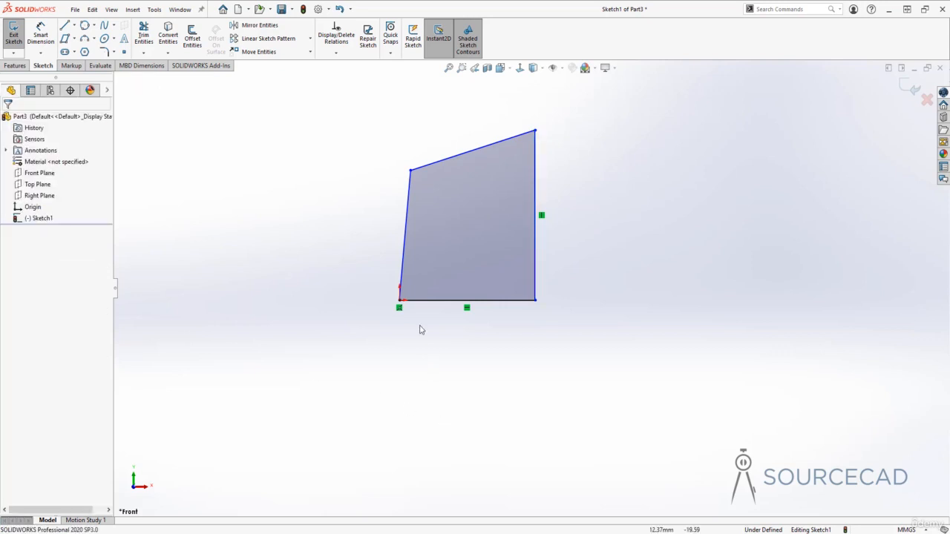
Step: Add a Horizontal relation to the profile's slanted top edge and a Vertical relation to its slanted left edge
click(478, 152)
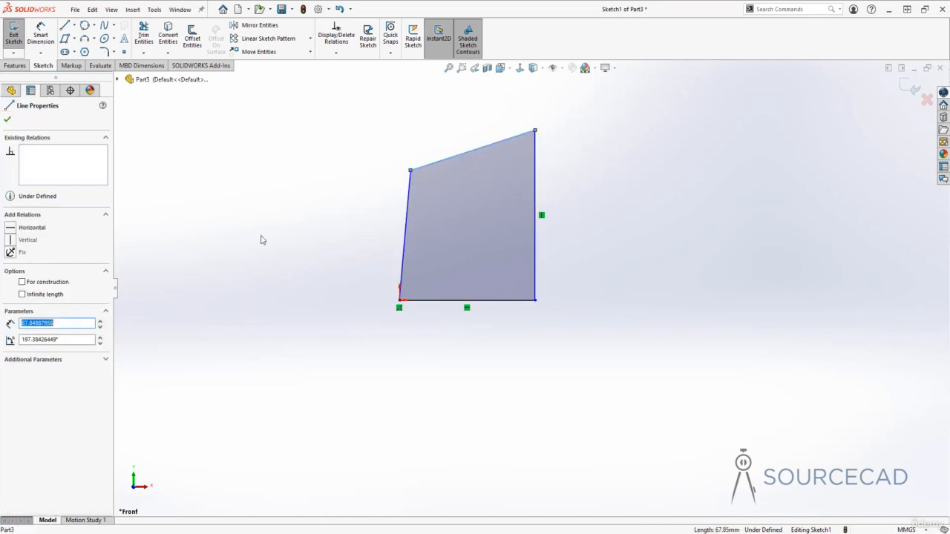
click(11, 229)
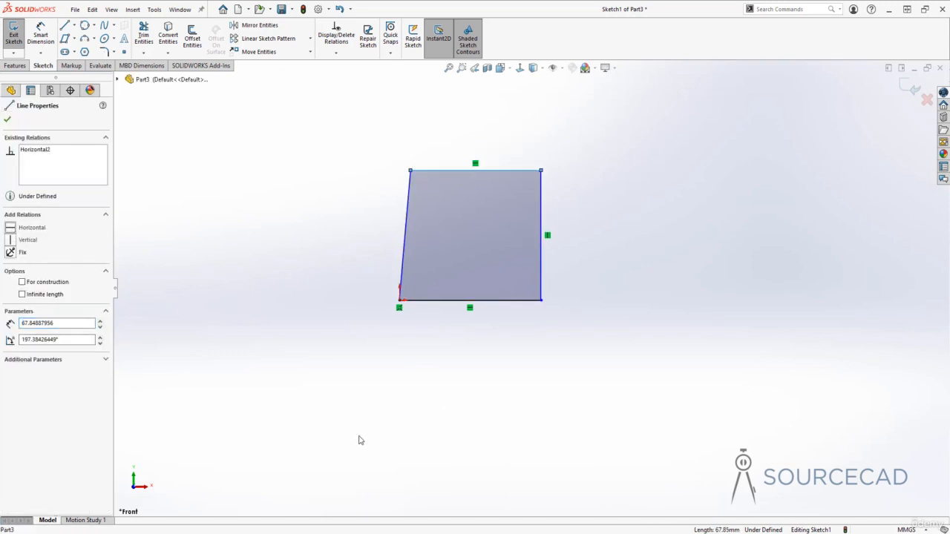
click(348, 398)
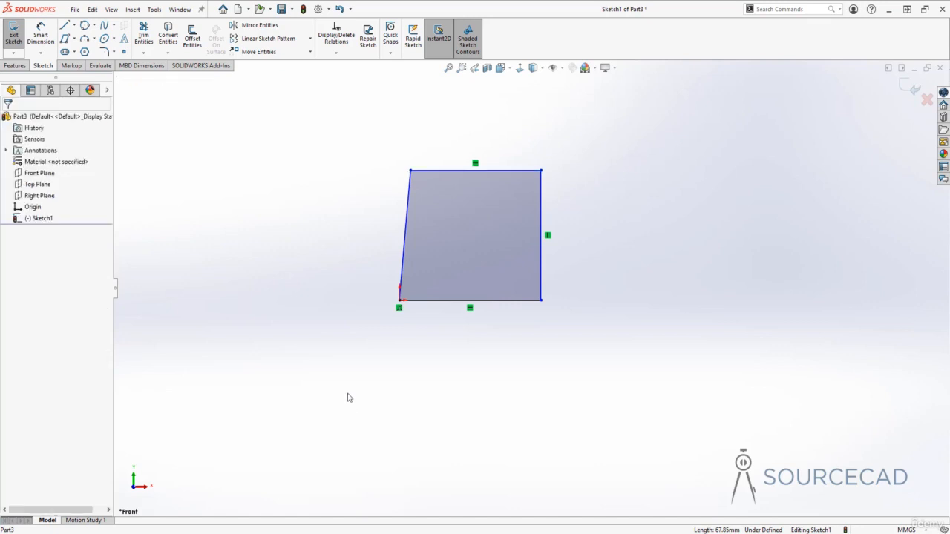
click(406, 231)
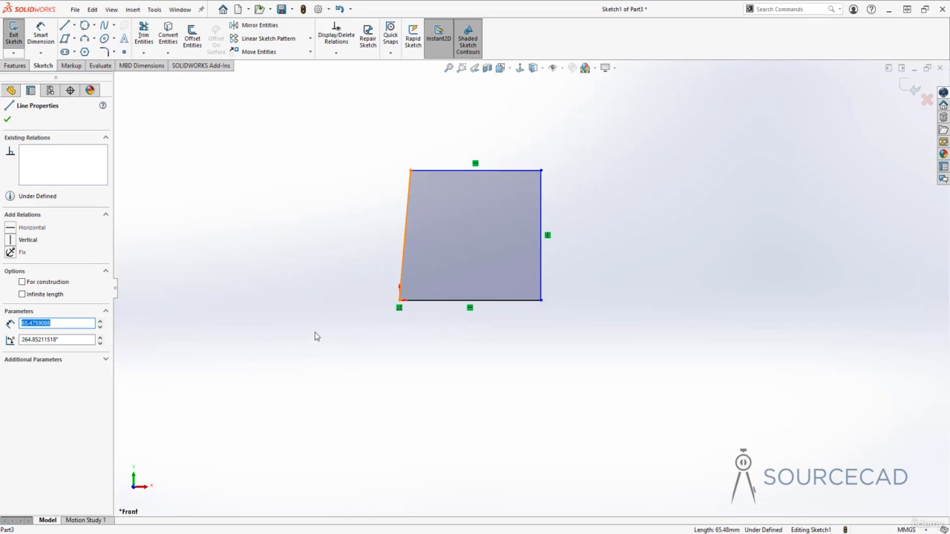
click(15, 241)
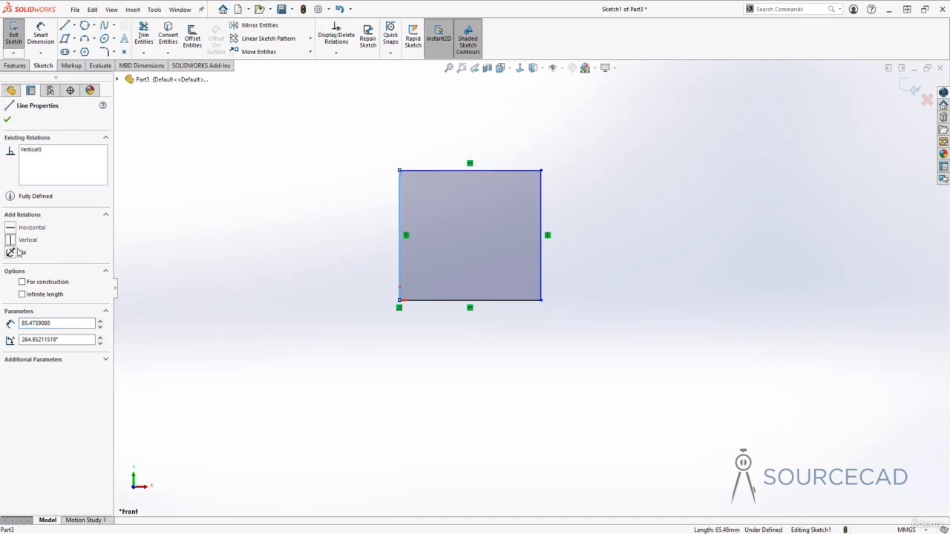
click(308, 340)
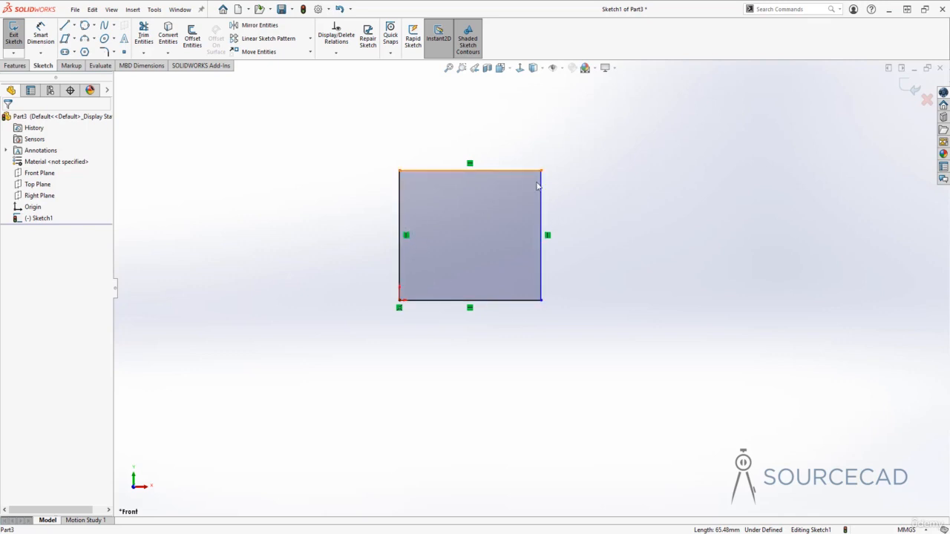
Step: Stretch the rectangle to about 117 mm wide and 90 mm high, and check the relations on its left and bottom edges
drag(528, 170, 624, 205)
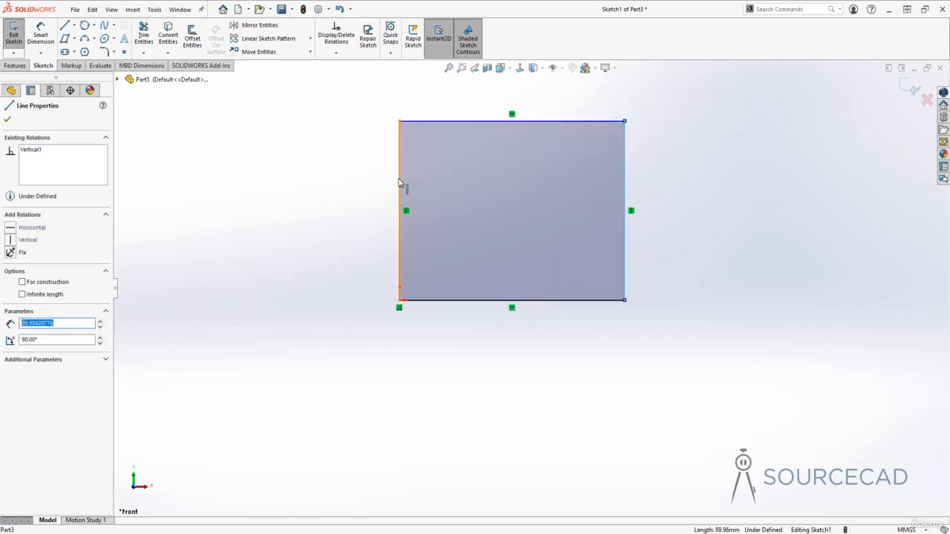
click(403, 186)
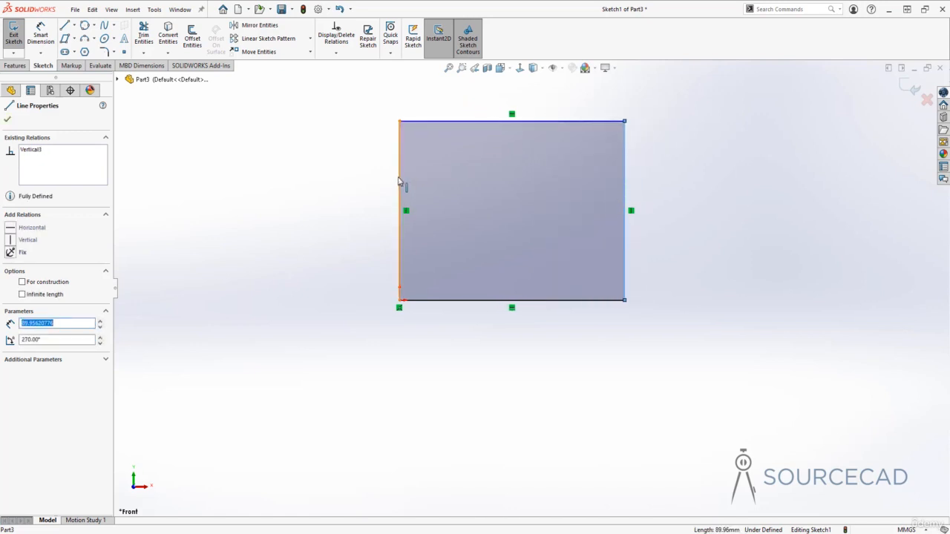
click(453, 304)
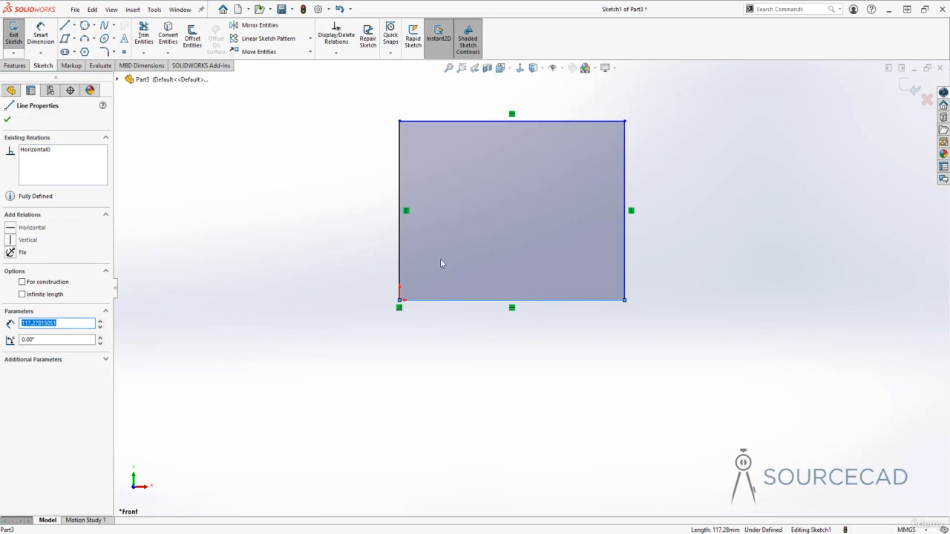
click(483, 345)
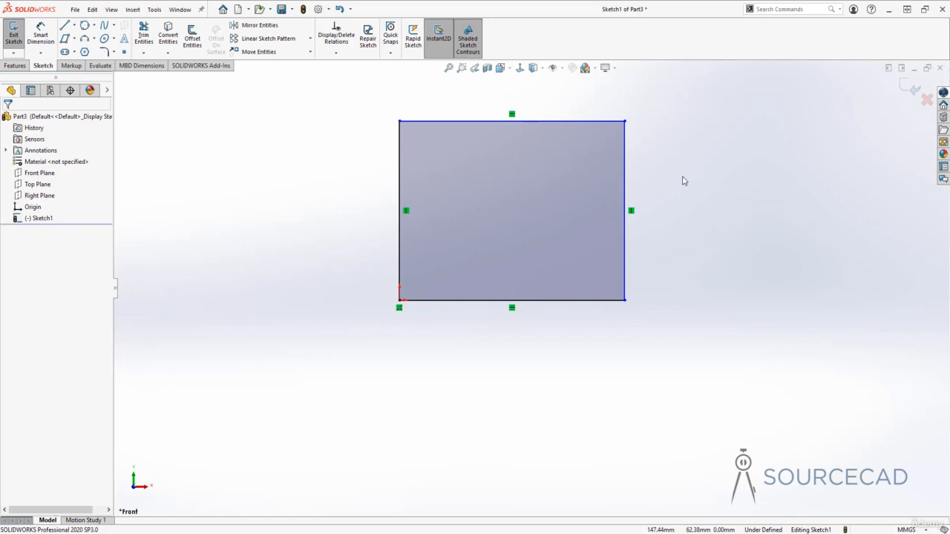
Step: Dimension the rectangle's top edge with Smart Dimension, placing the dimension above it, and set the length to 100 mm
mouse_move(679, 177)
ctrl+middle_down()
mouse_move(646, 210)
mouse_move(641, 234)
ctrl+middle_up()
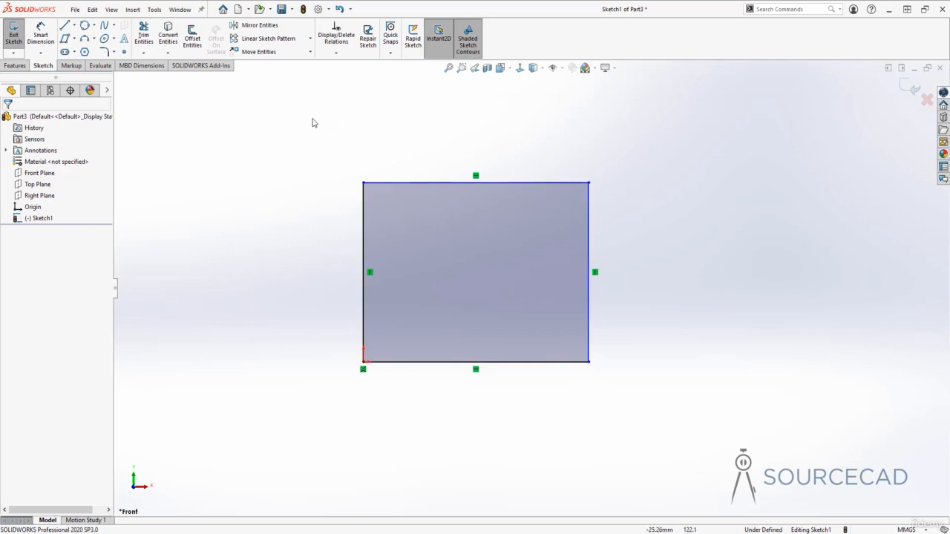
click(41, 36)
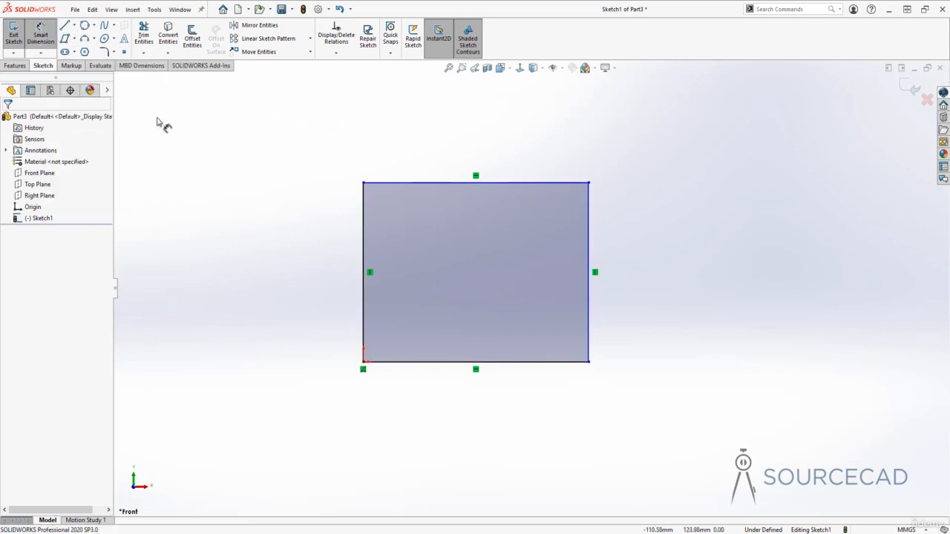
click(426, 184)
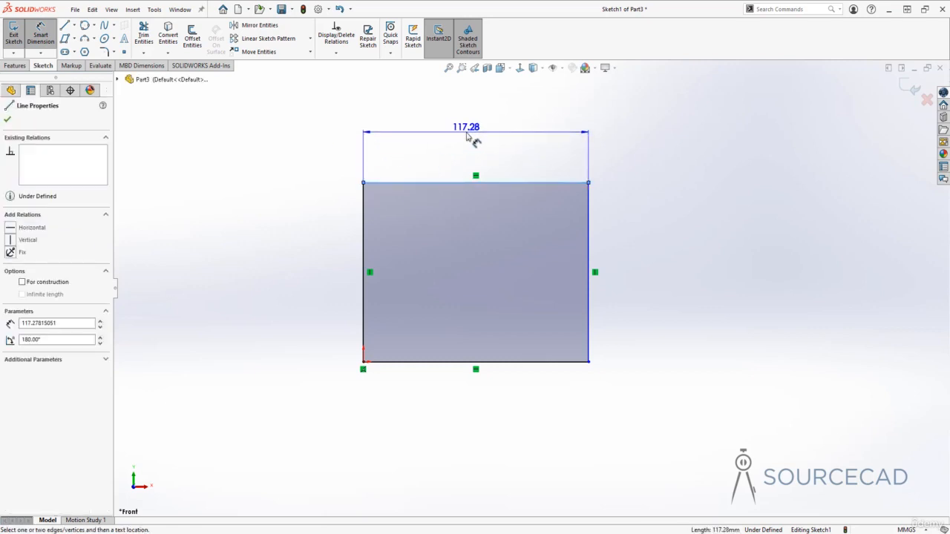
click(467, 136)
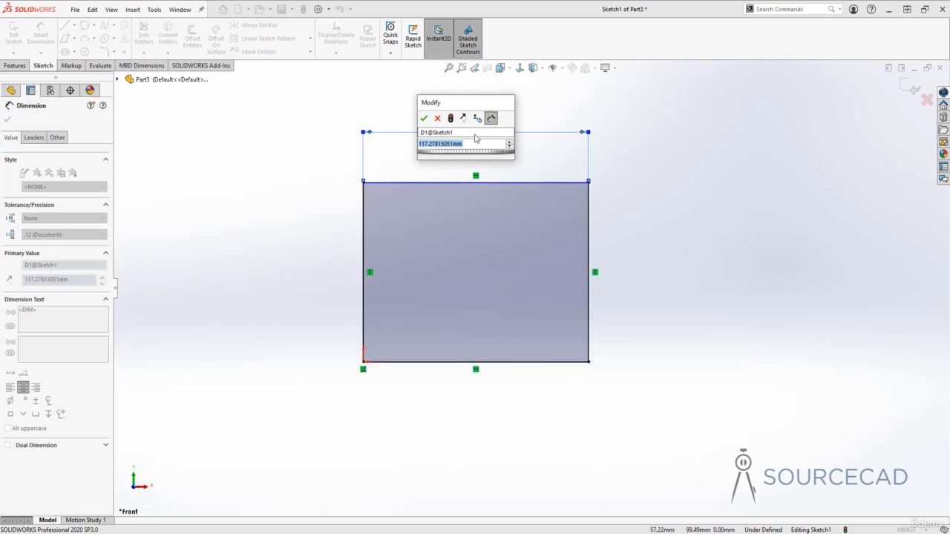
drag(478, 105, 304, 106)
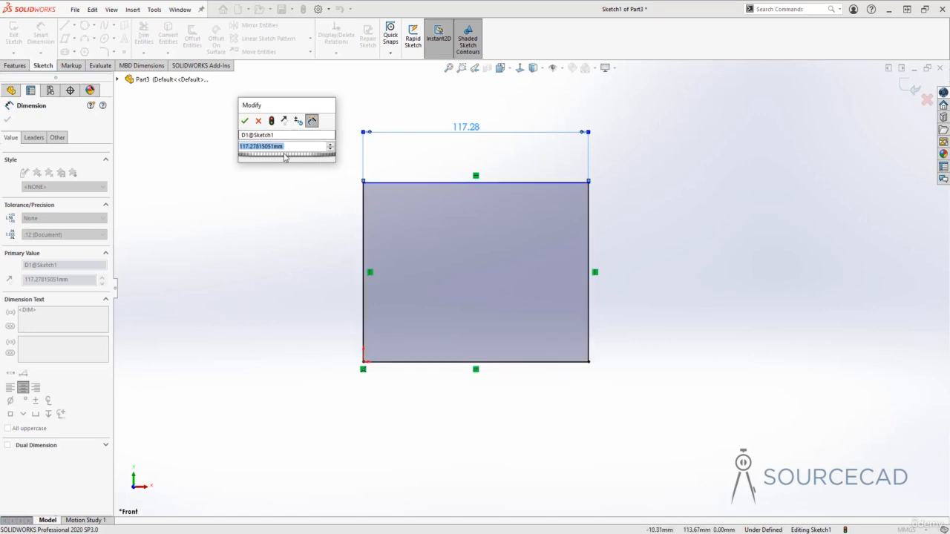
text(100)
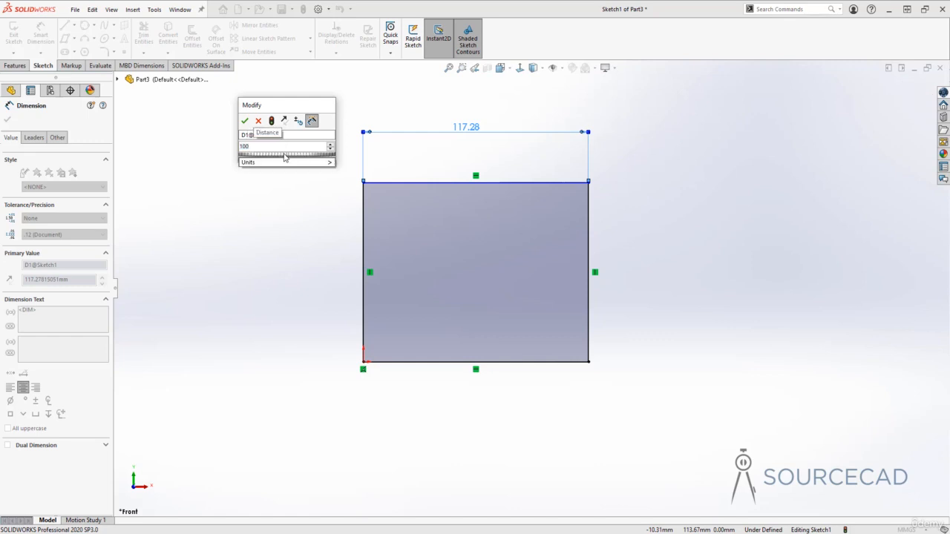
key(Return)
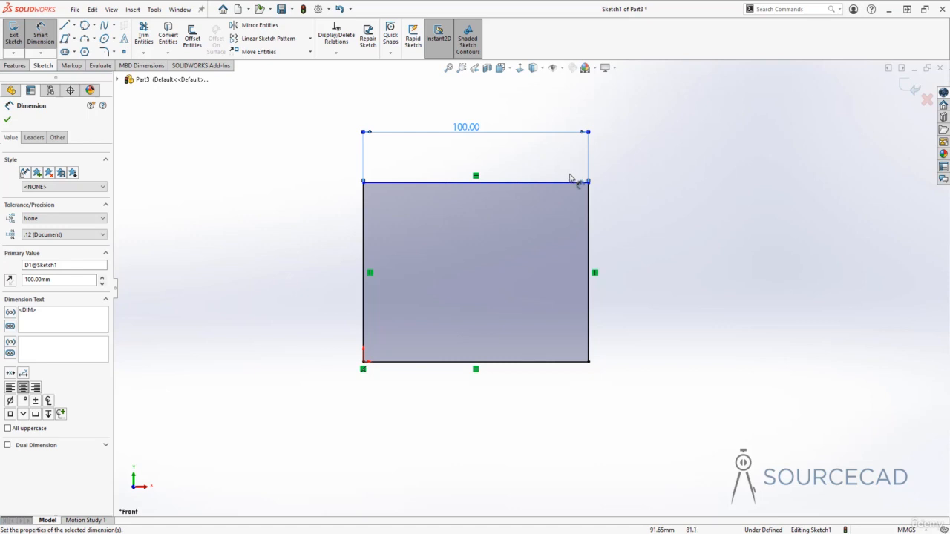
Step: Dimension the rectangle's right edge, placing the dimension outside the profile, and set its height to 50 mm
click(593, 235)
click(662, 246)
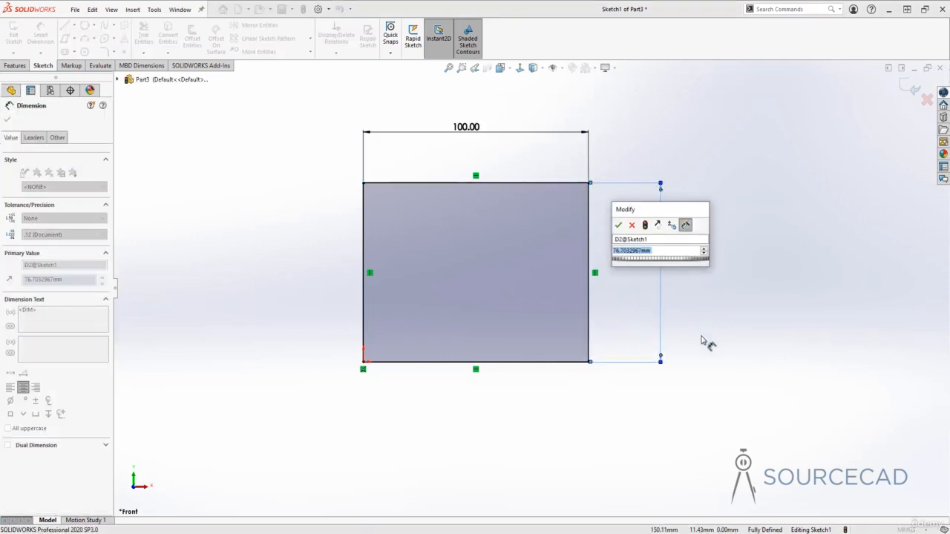
text(50)
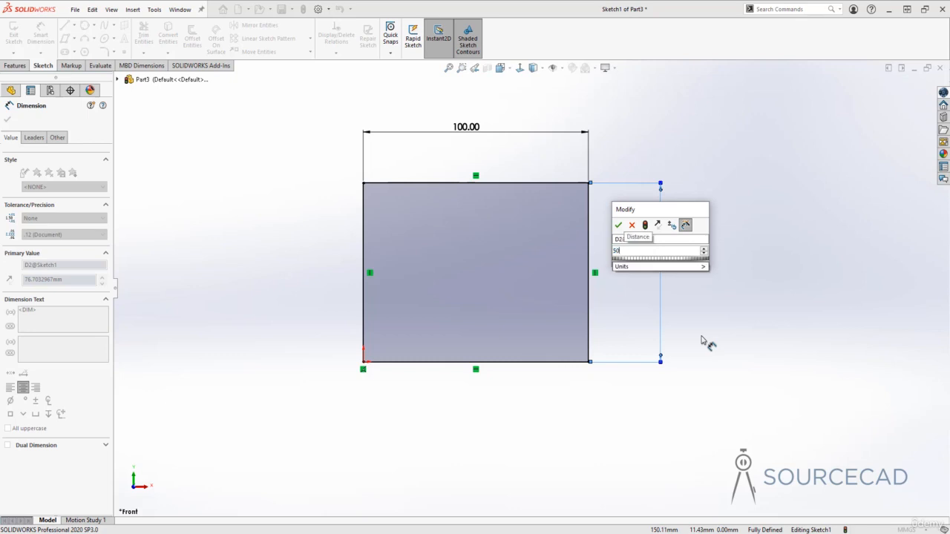
key(Return)
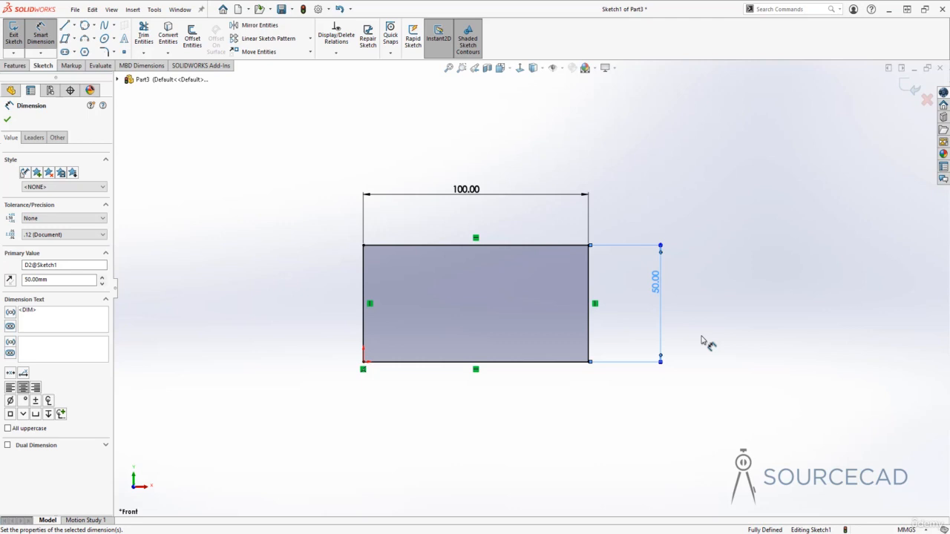
key(Escape)
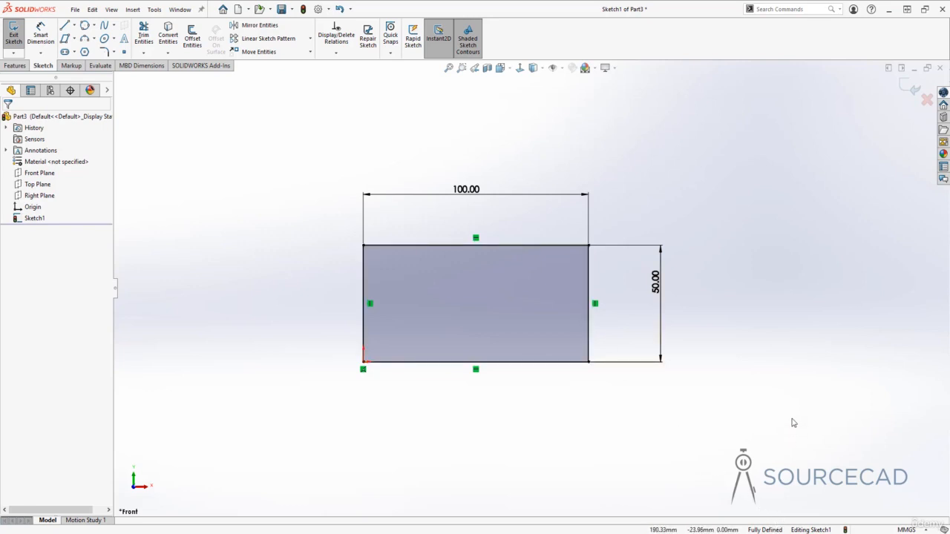
Step: Test whether the rectangle's right edge, top edge and upper-right corner can still be moved, and check their relations
click(589, 270)
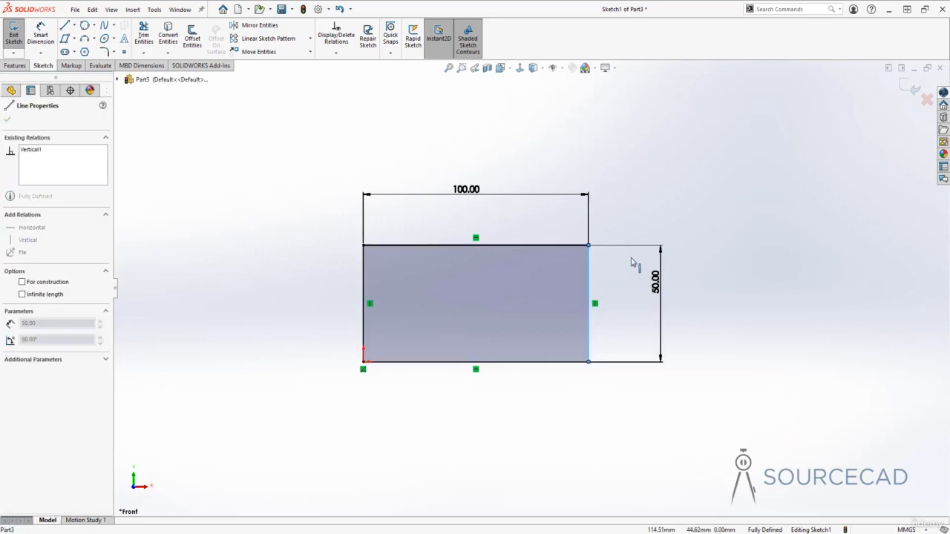
click(555, 245)
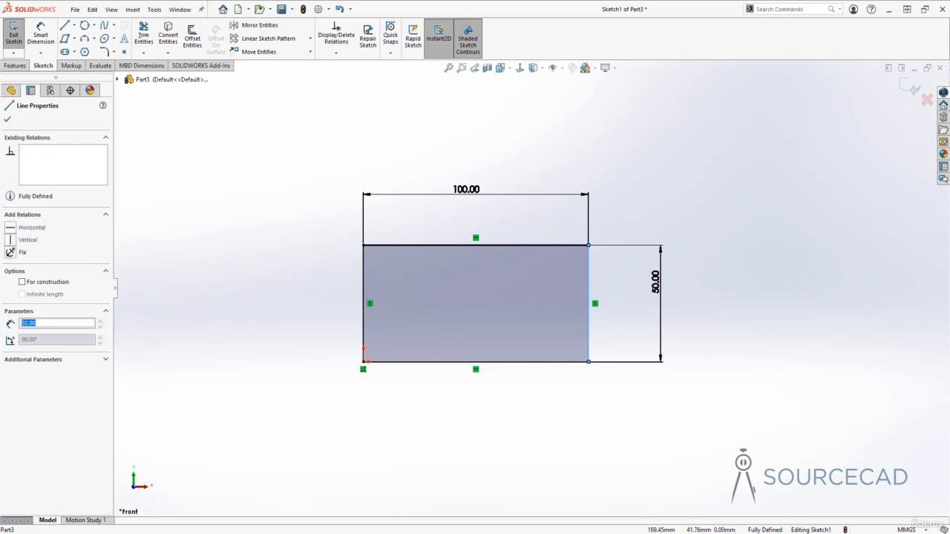
click(589, 245)
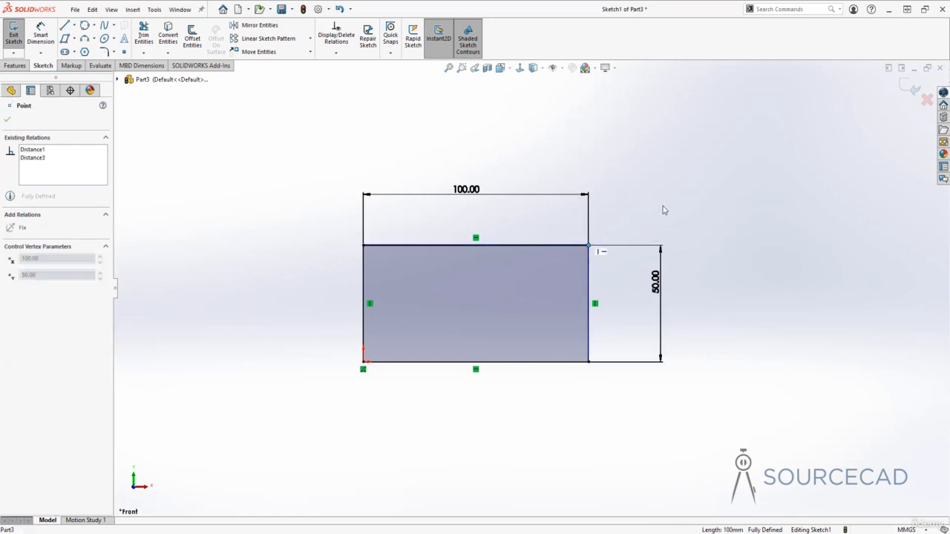
click(537, 425)
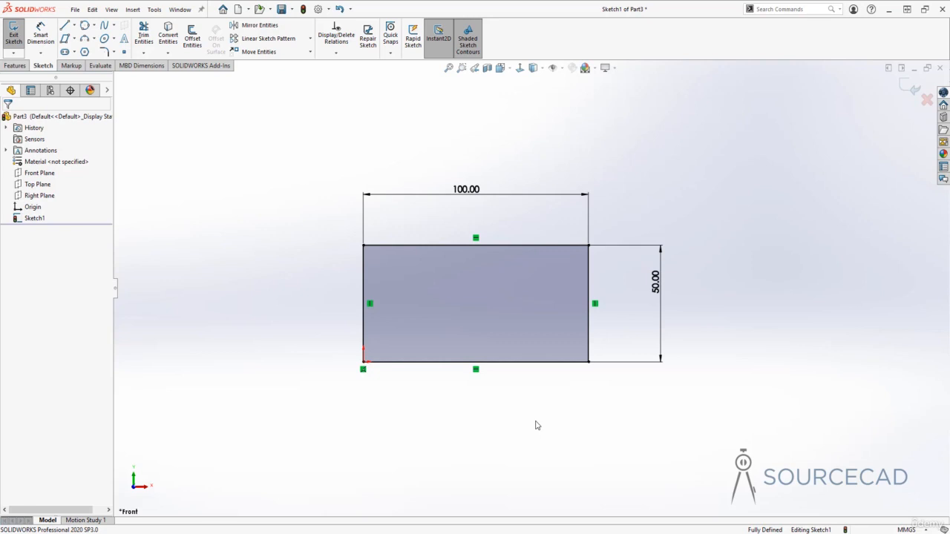
Step: Exit the rectangle sketch and reopen it for editing from its top edge
click(913, 87)
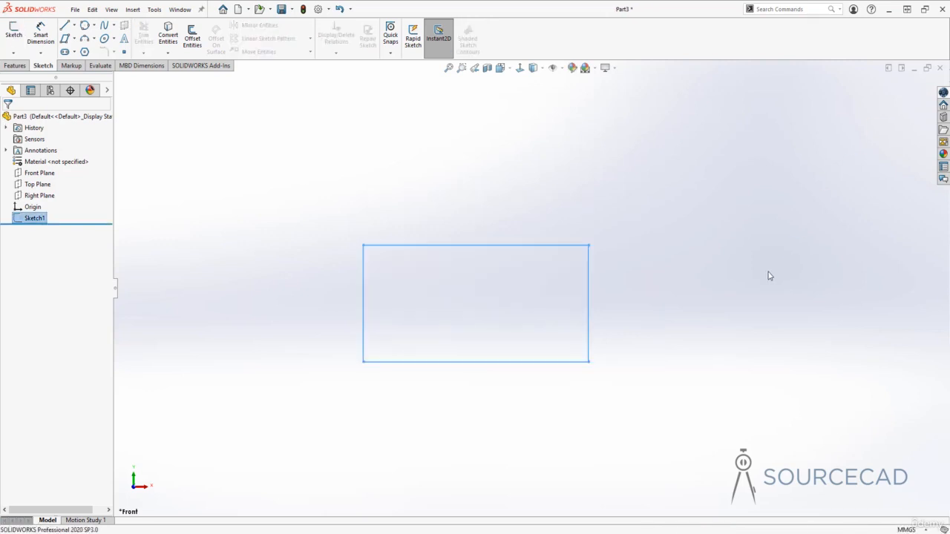
key(Escape)
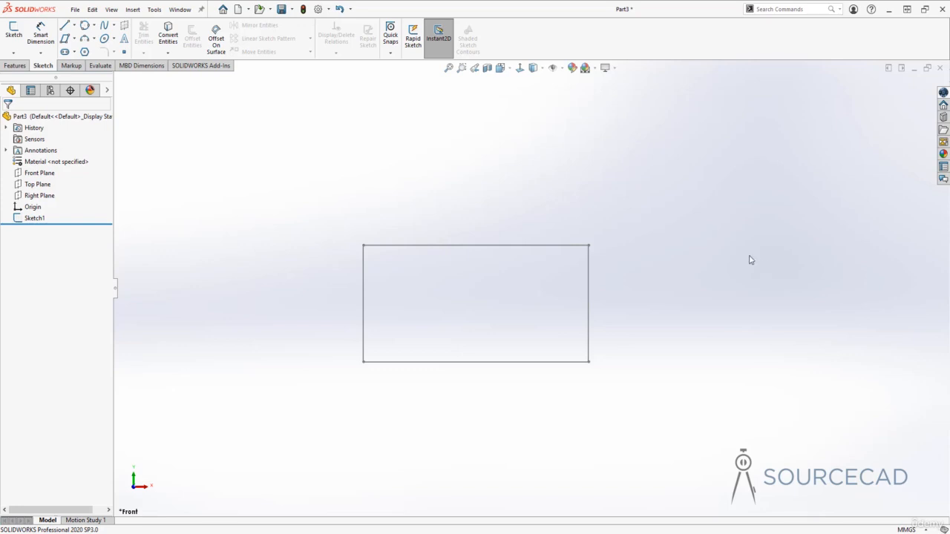
click(524, 245)
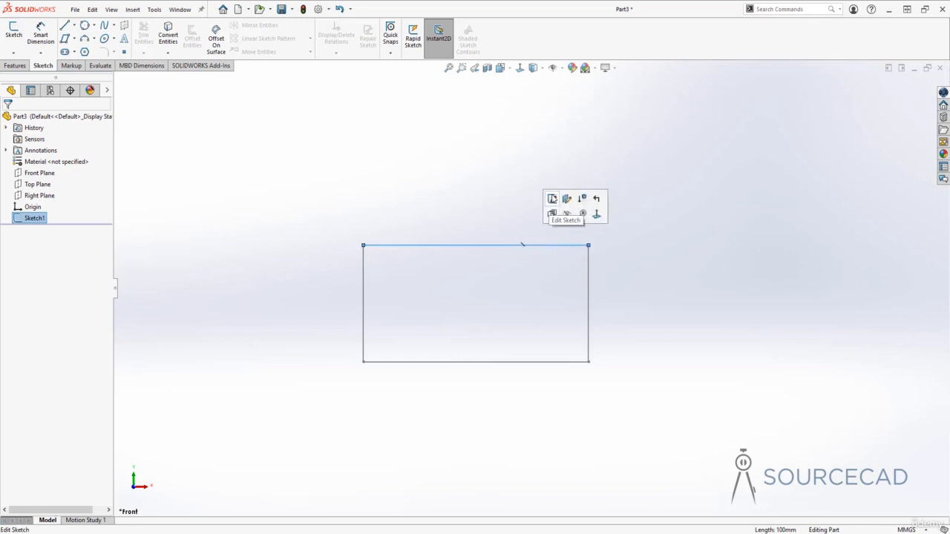
click(552, 199)
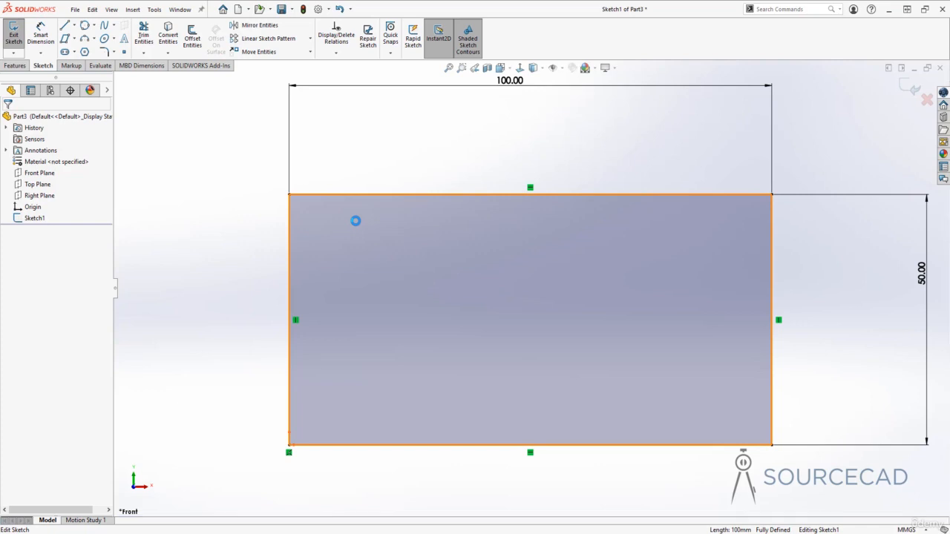
right_click(31, 220)
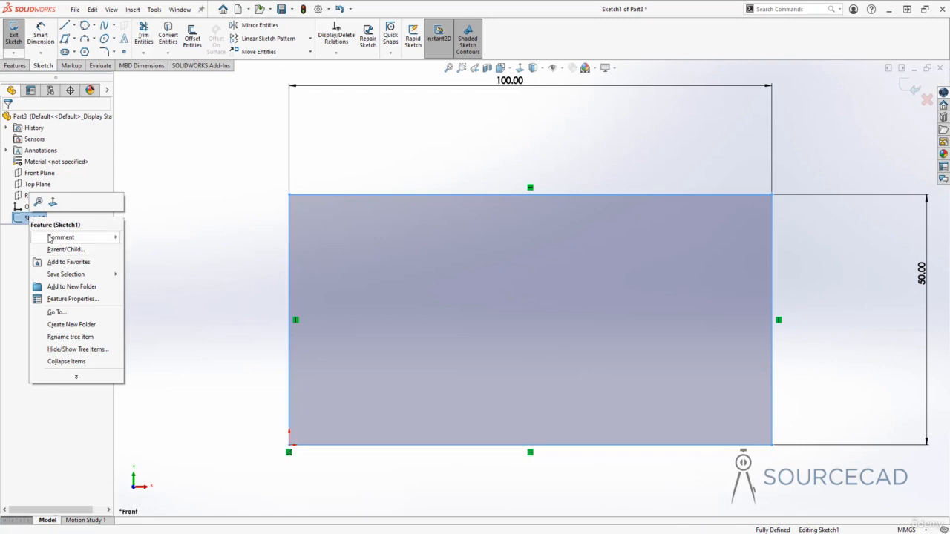
click(224, 230)
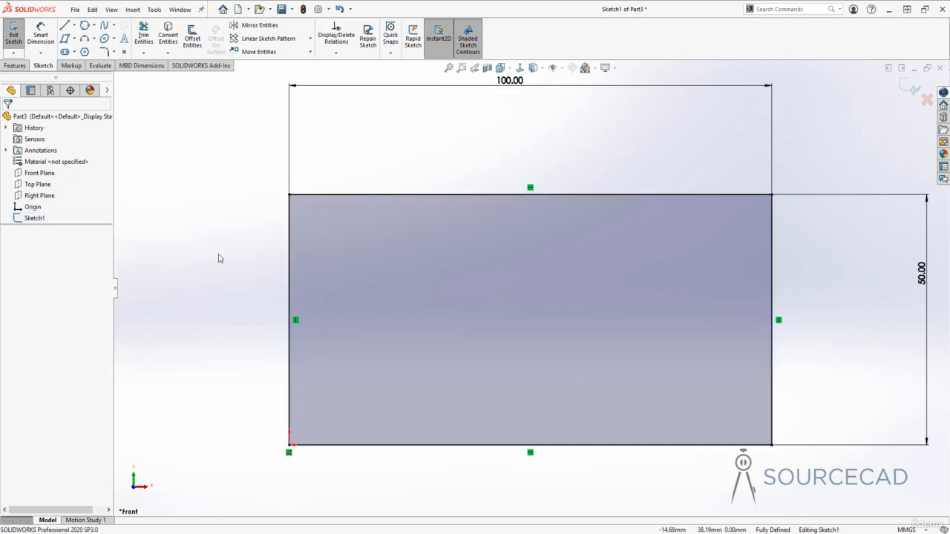